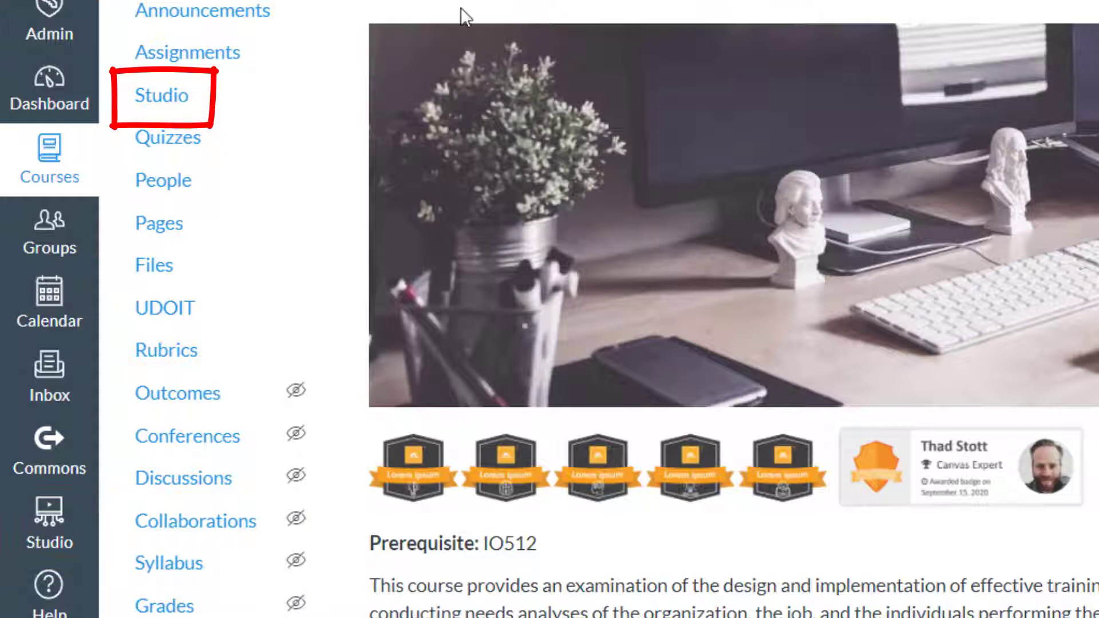
Step: Open My video from the course's Studio library and download it as My video.mp4
{"action": "left_click", "coordinate": [173, 100]}
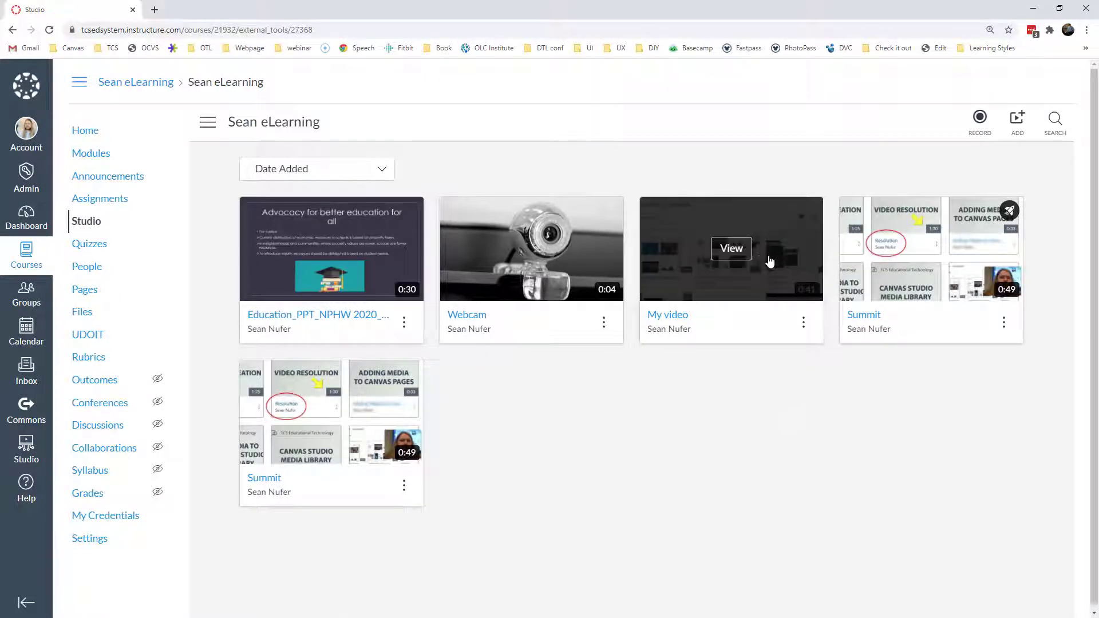
{"action": "left_click", "coordinate": [737, 255]}
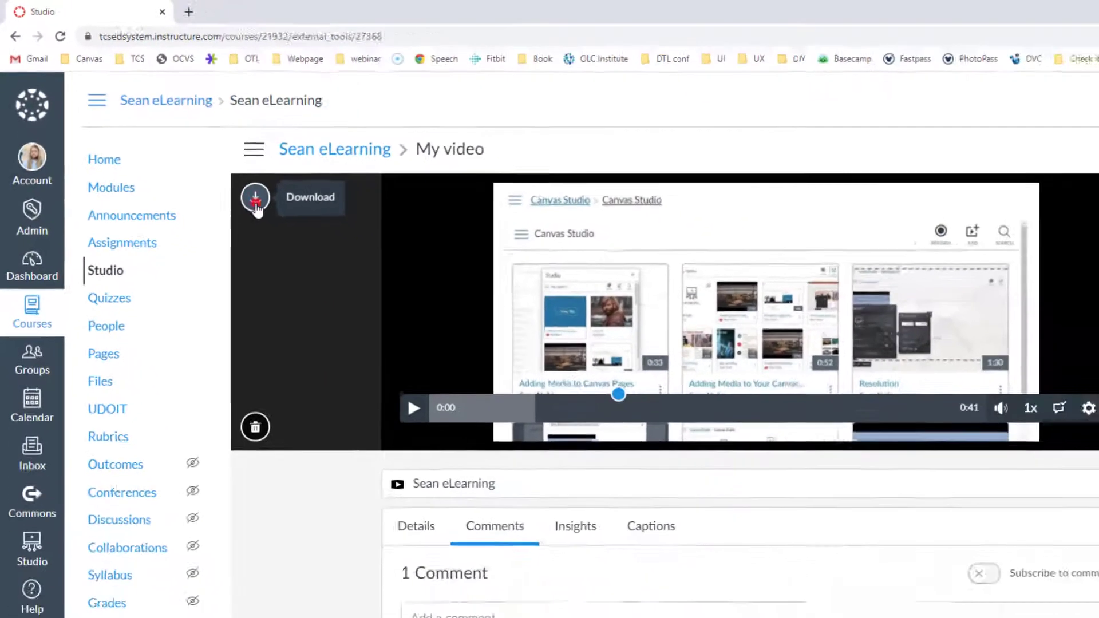
{"action": "left_click", "coordinate": [316, 247]}
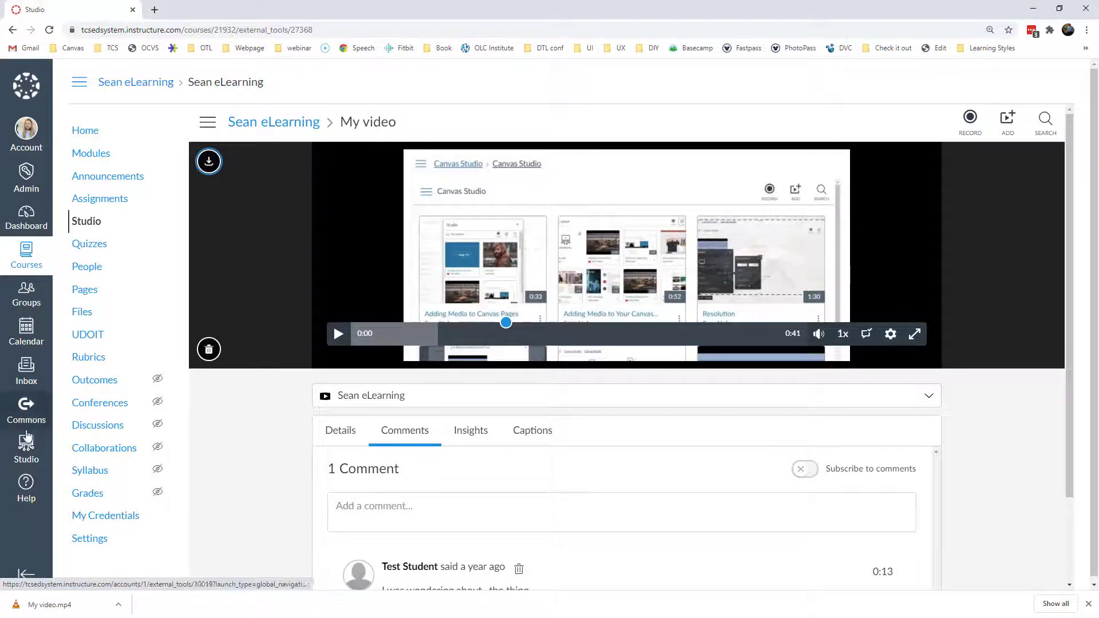
Step: From My Library, record a 2-second Screen Capture and bring it up in preview
{"action": "left_click", "coordinate": [26, 441]}
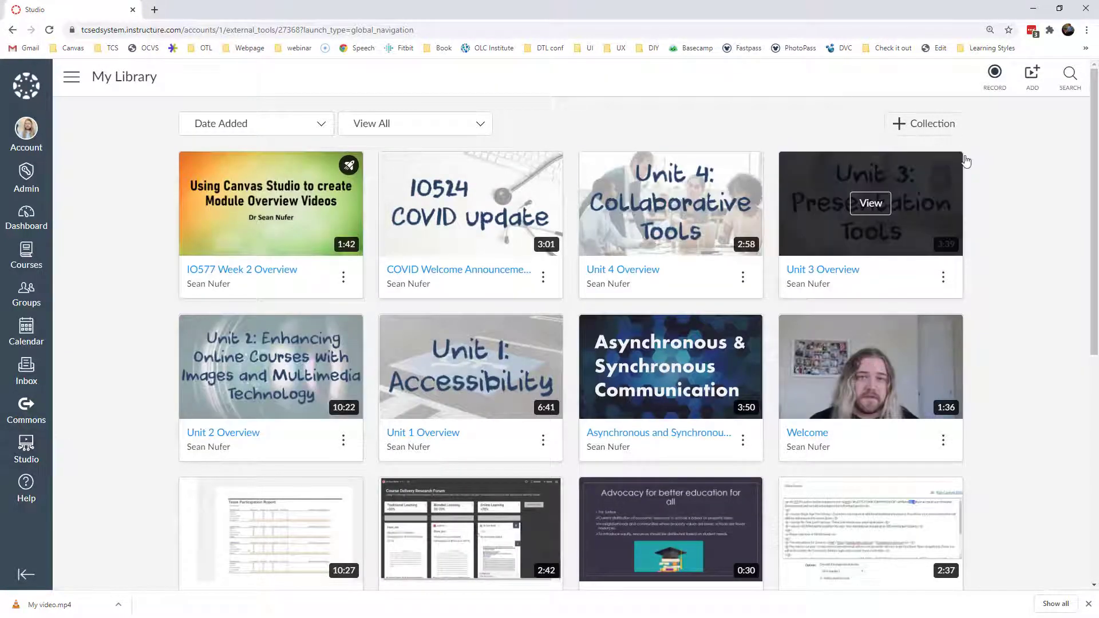
{"action": "left_click", "coordinate": [994, 72]}
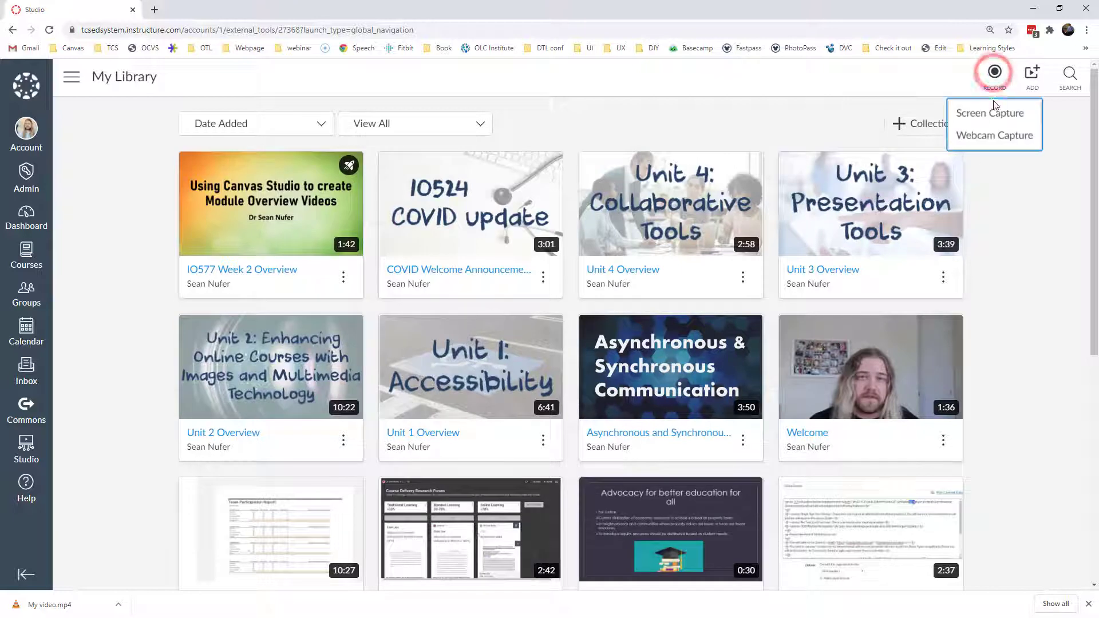
{"action": "left_click", "coordinate": [993, 111]}
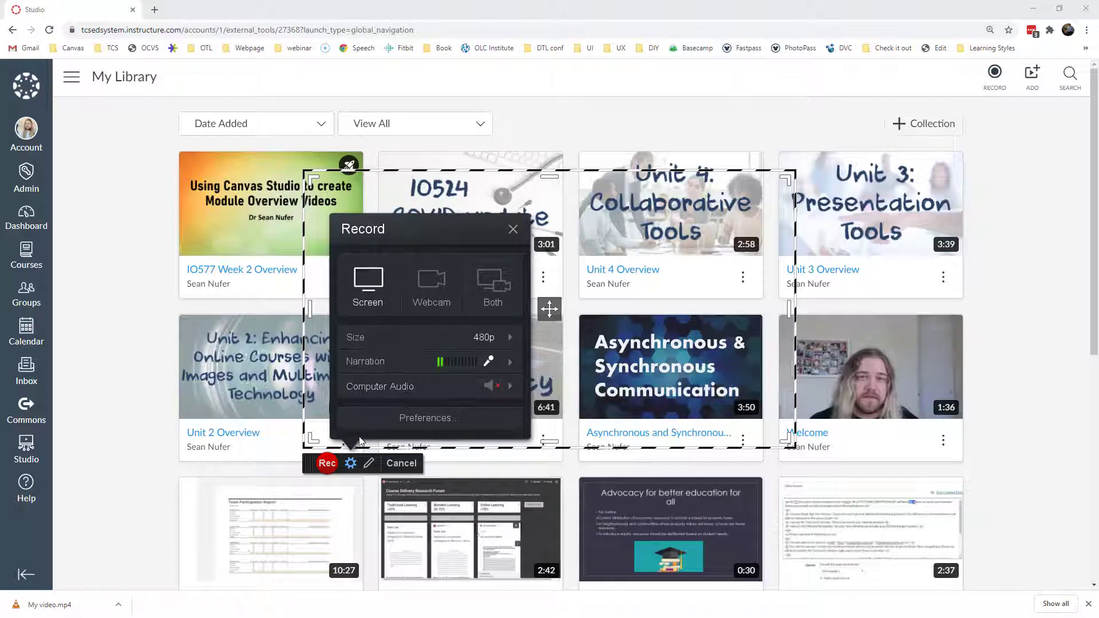
{"action": "left_click", "coordinate": [328, 464]}
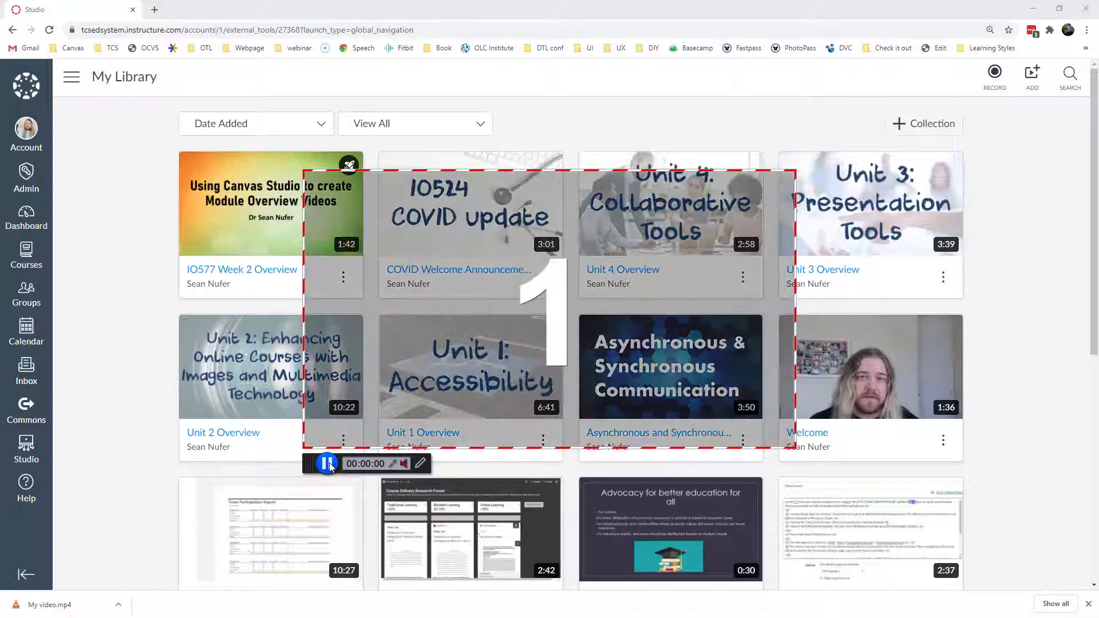
{"action": "left_click", "coordinate": [328, 463]}
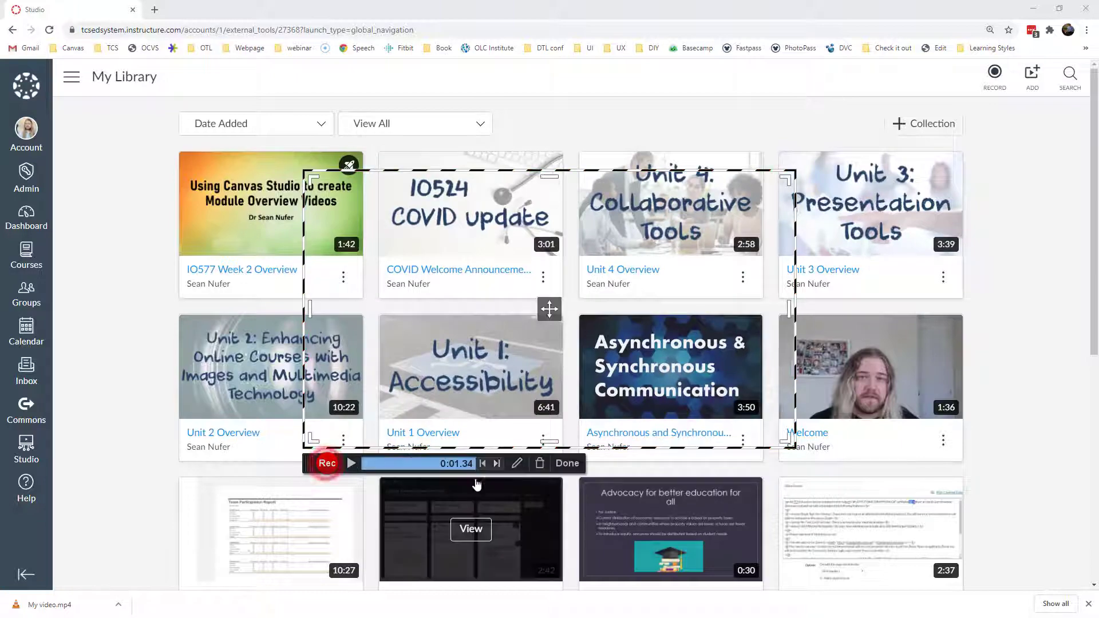
{"action": "left_click", "coordinate": [567, 463]}
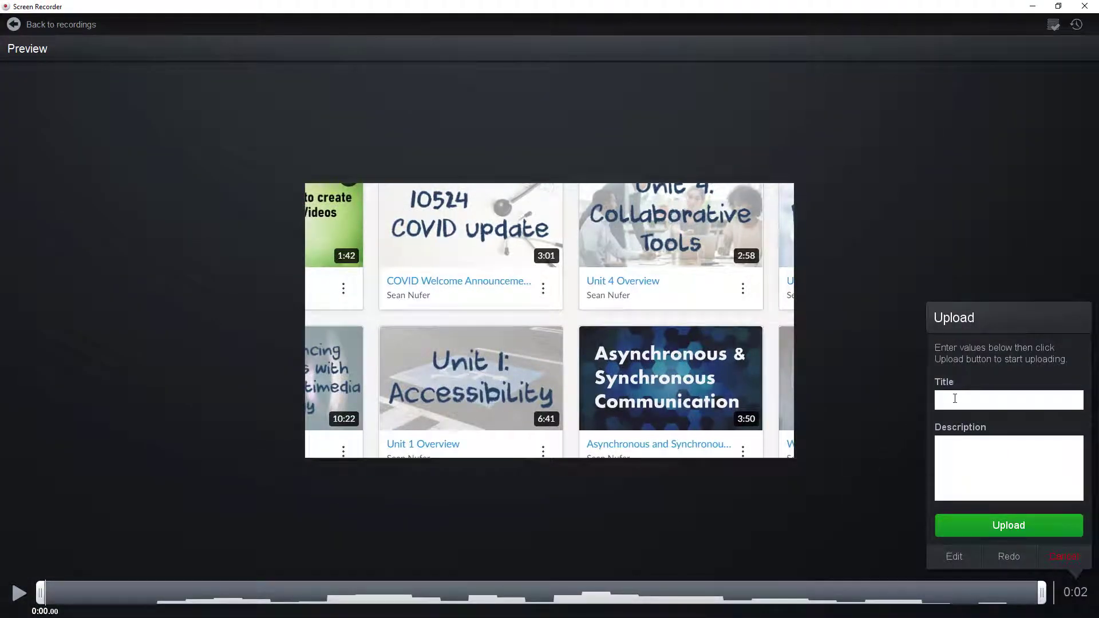
Step: Open the recording in the editor and choose the downloaded My video file to insert
{"action": "left_click", "coordinate": [954, 556]}
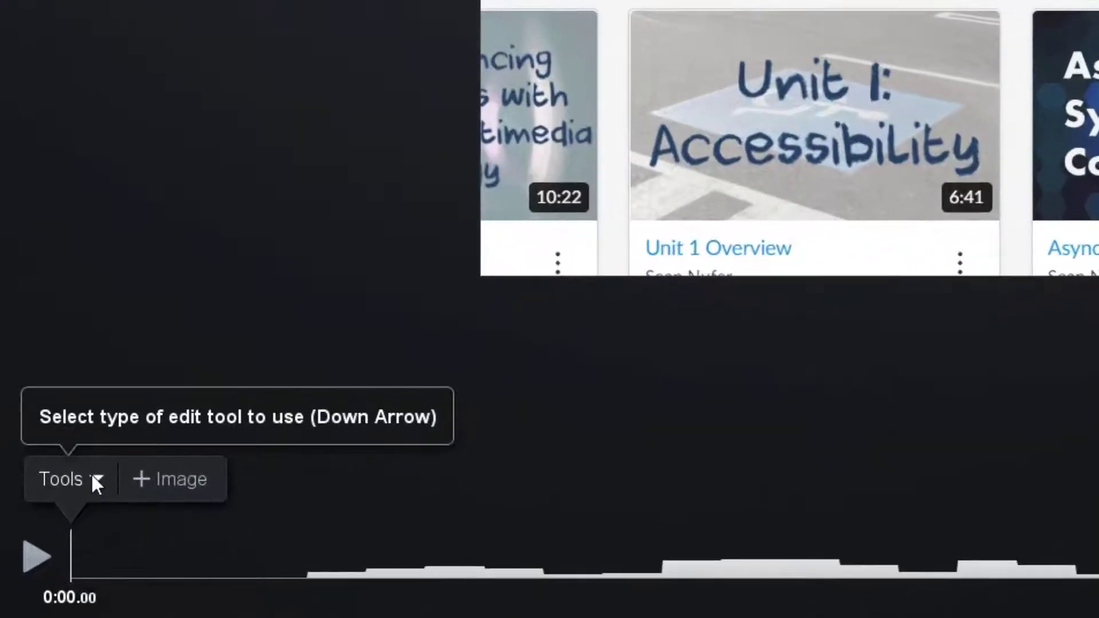
{"action": "left_click", "coordinate": [93, 478]}
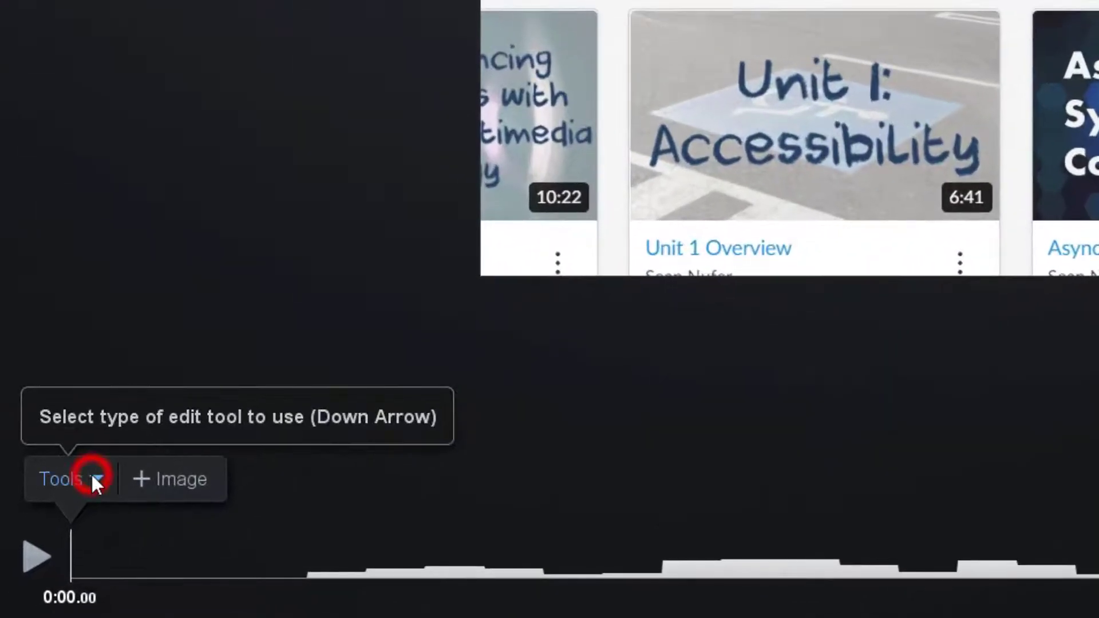
{"action": "left_click", "coordinate": [112, 129]}
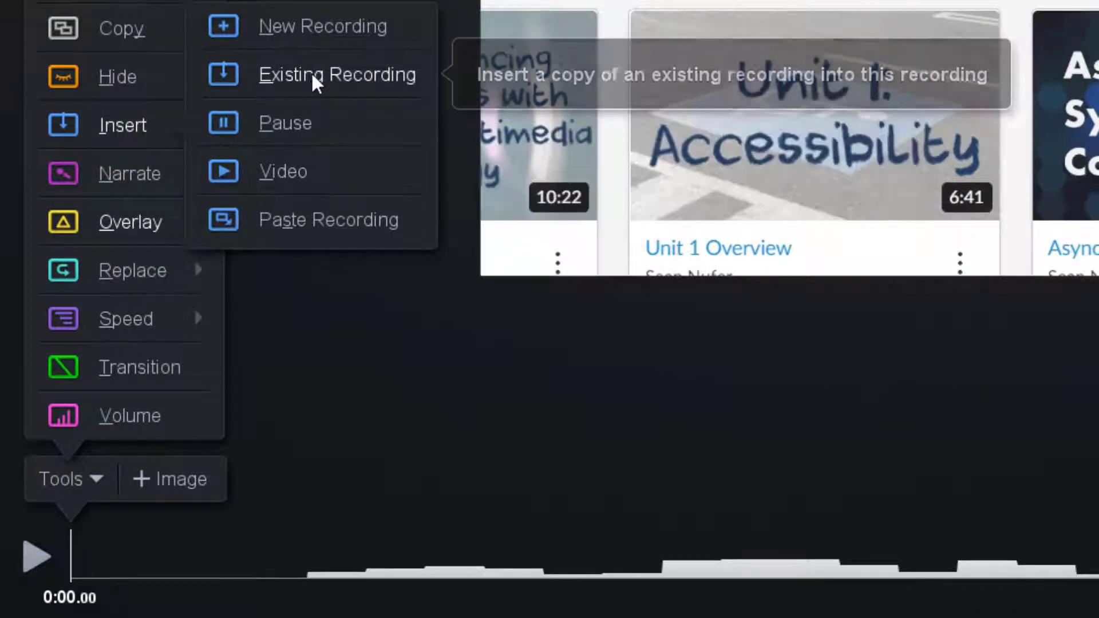
{"action": "left_click", "coordinate": [309, 173]}
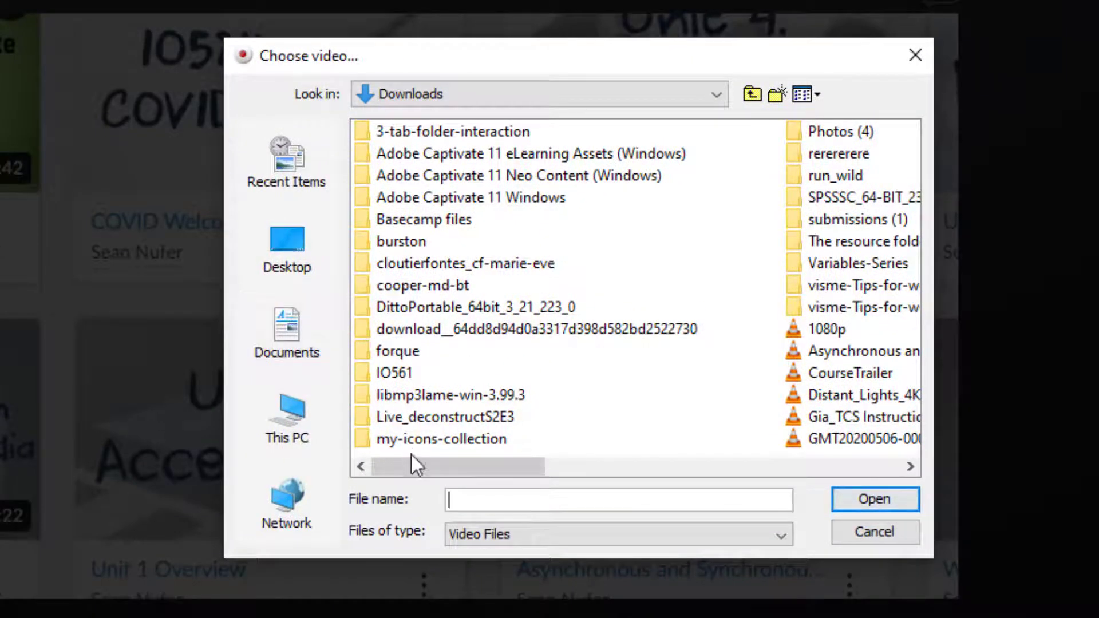
{"action": "left_click", "coordinate": [411, 463]}
{"action": "left_click_drag", "start_coordinate": [472, 462], "coordinate": [667, 458]}
{"action": "left_click", "coordinate": [830, 307]}
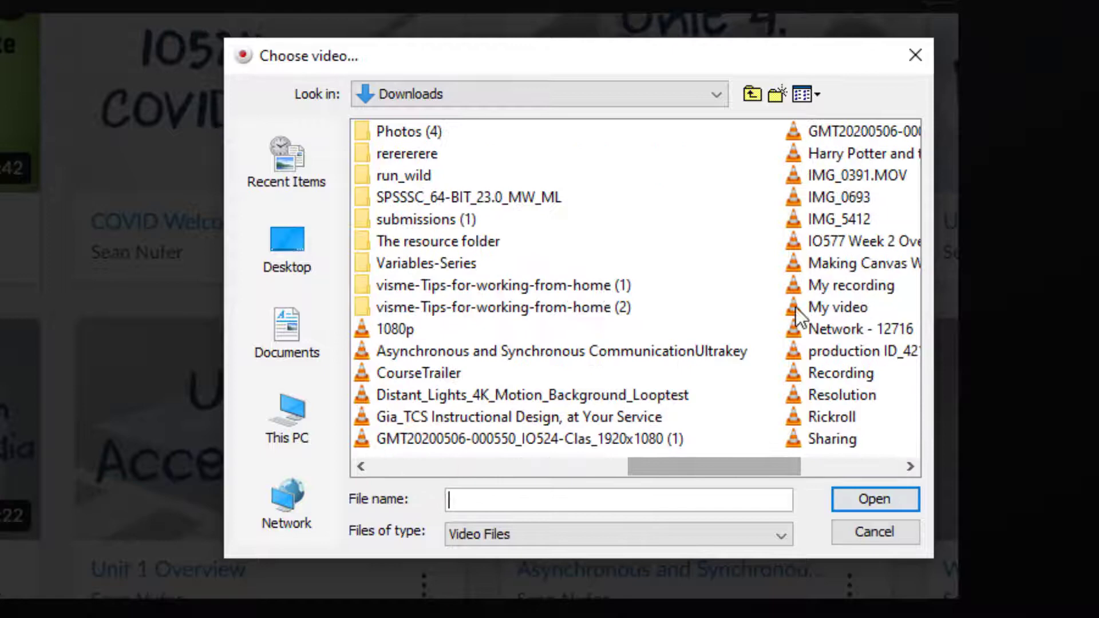
{"action": "left_click", "coordinate": [874, 500]}
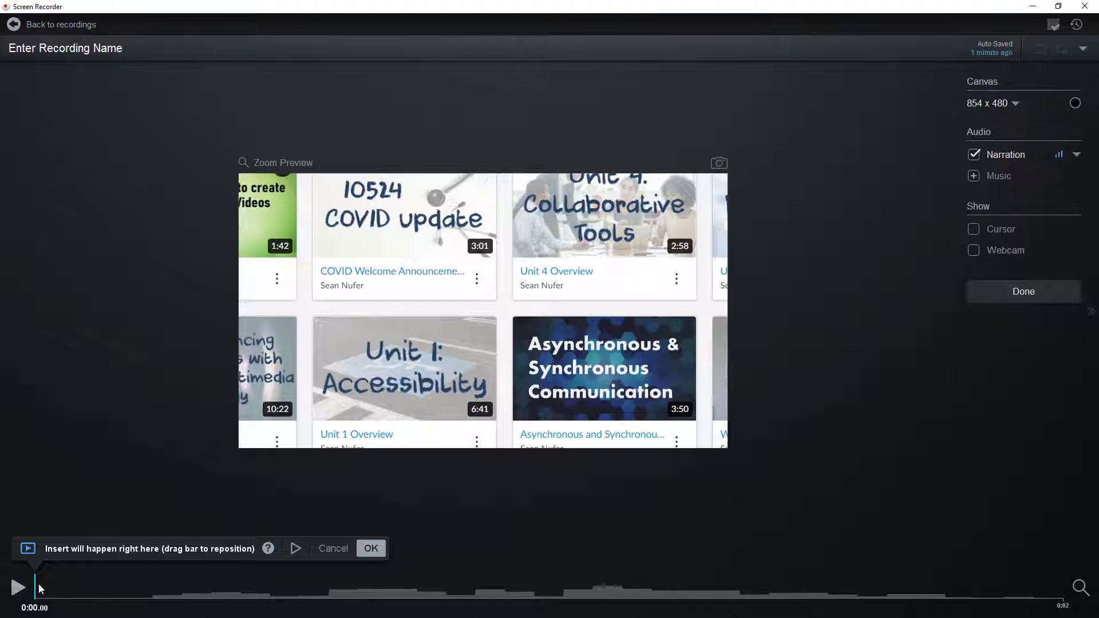
Step: Insert My video at the start and cut a short stretch off the end
{"action": "left_click", "coordinate": [371, 548]}
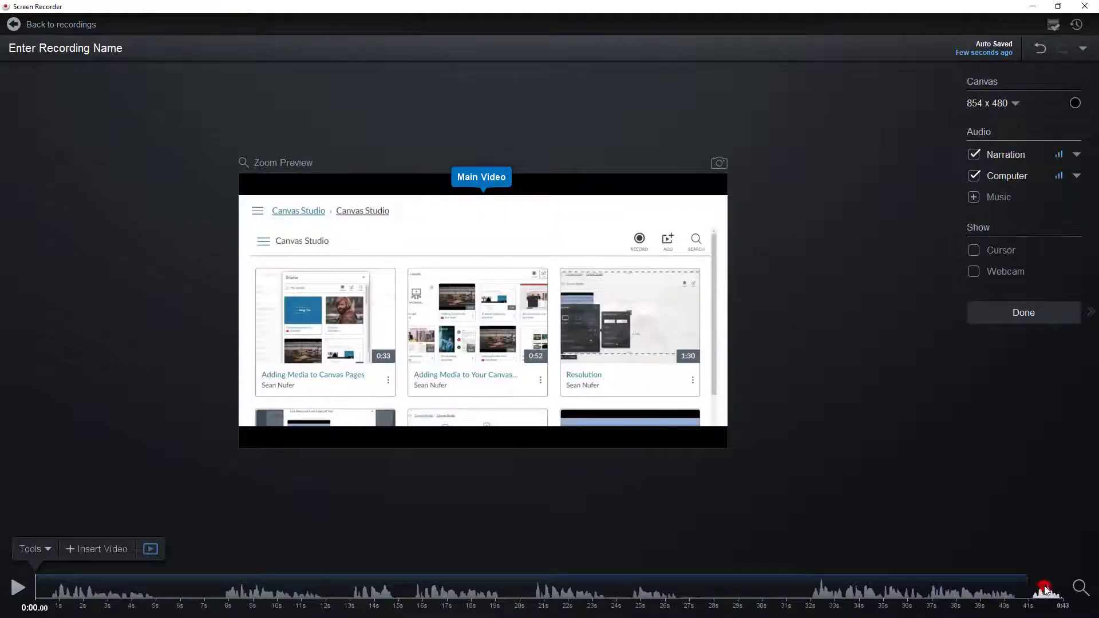
{"action": "left_click", "coordinate": [1045, 594]}
{"action": "left_click", "coordinate": [994, 550]}
{"action": "left_click", "coordinate": [977, 301]}
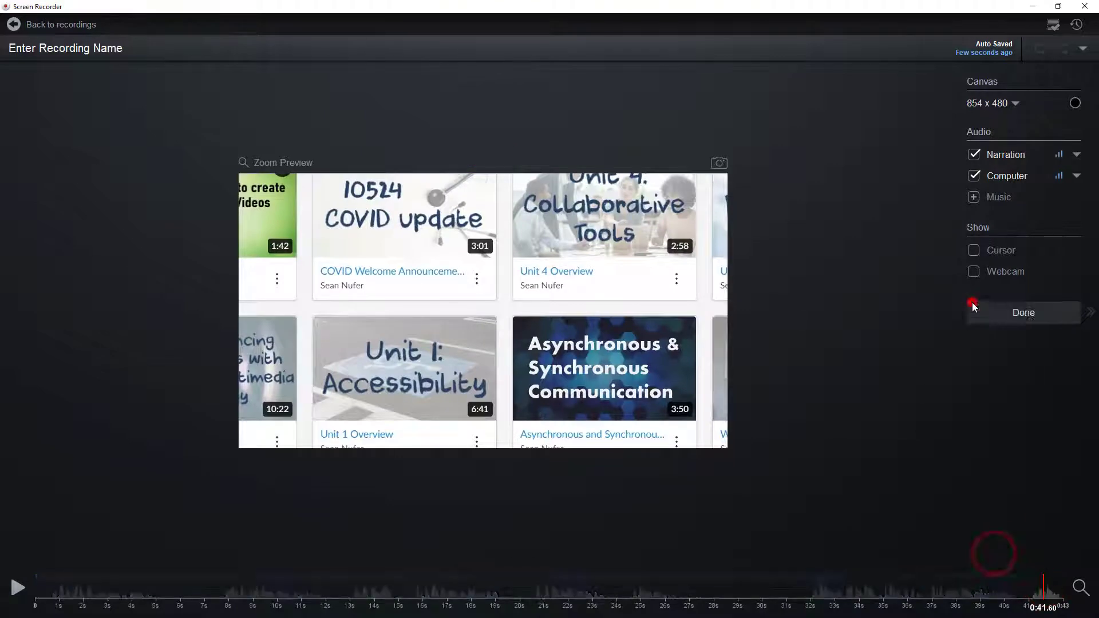
{"action": "left_click_drag", "start_coordinate": [1042, 589], "coordinate": [1059, 564]}
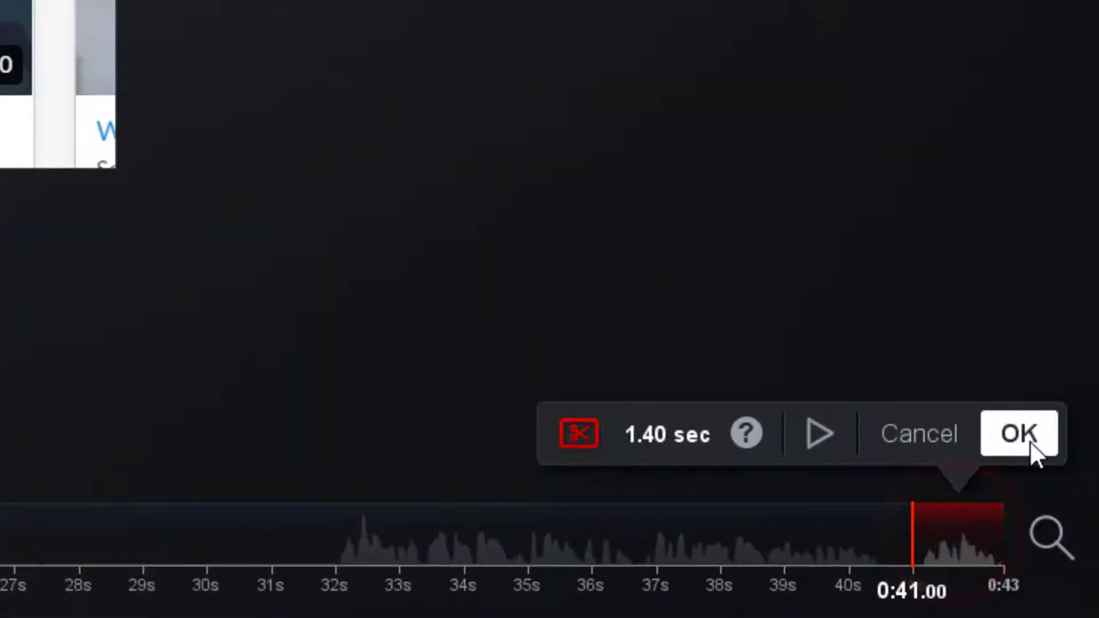
{"action": "left_click", "coordinate": [1030, 441]}
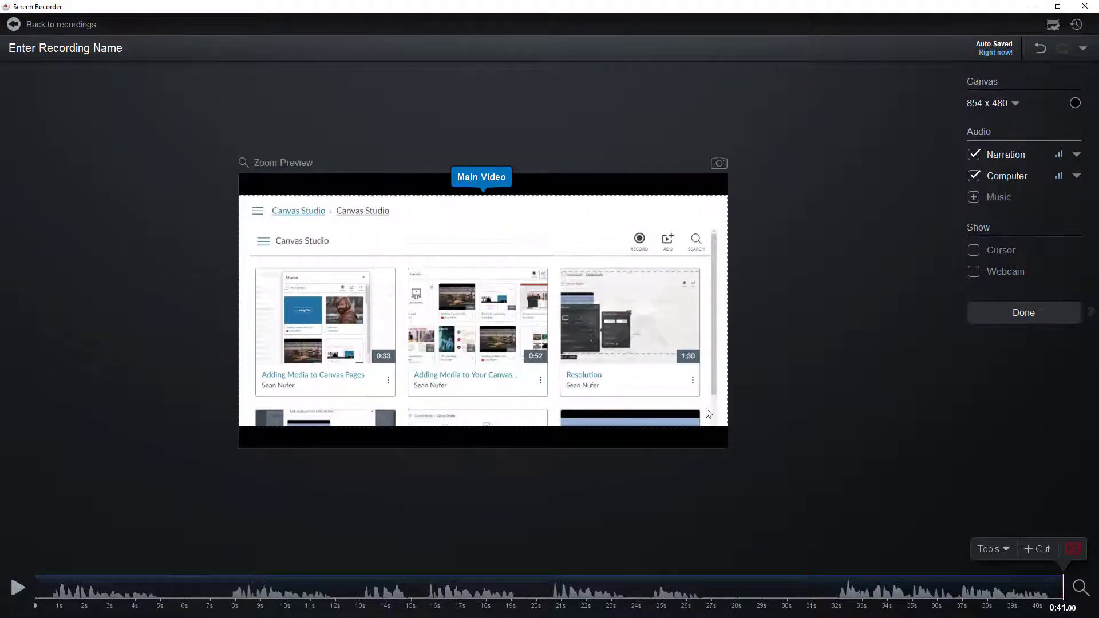
Step: Cut out the section from 0:07.44 to 0:12.32
{"action": "left_click", "coordinate": [276, 589]}
{"action": "left_click", "coordinate": [181, 590]}
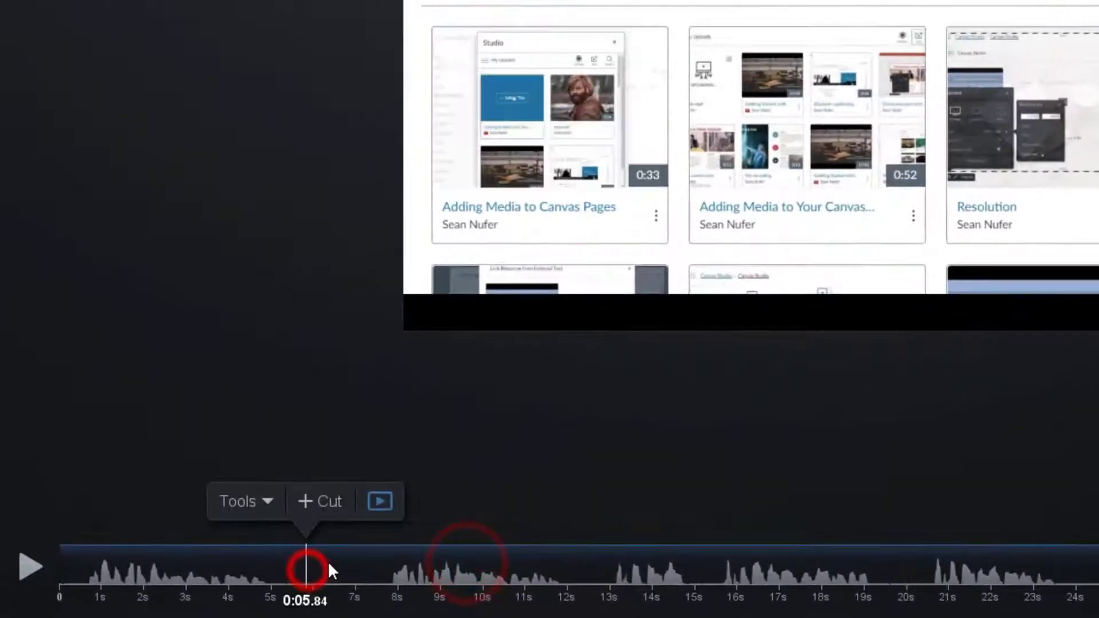
{"action": "left_click_drag", "start_coordinate": [329, 566], "coordinate": [373, 569]}
{"action": "left_click", "coordinate": [600, 498]}
{"action": "left_click", "coordinate": [597, 505]}
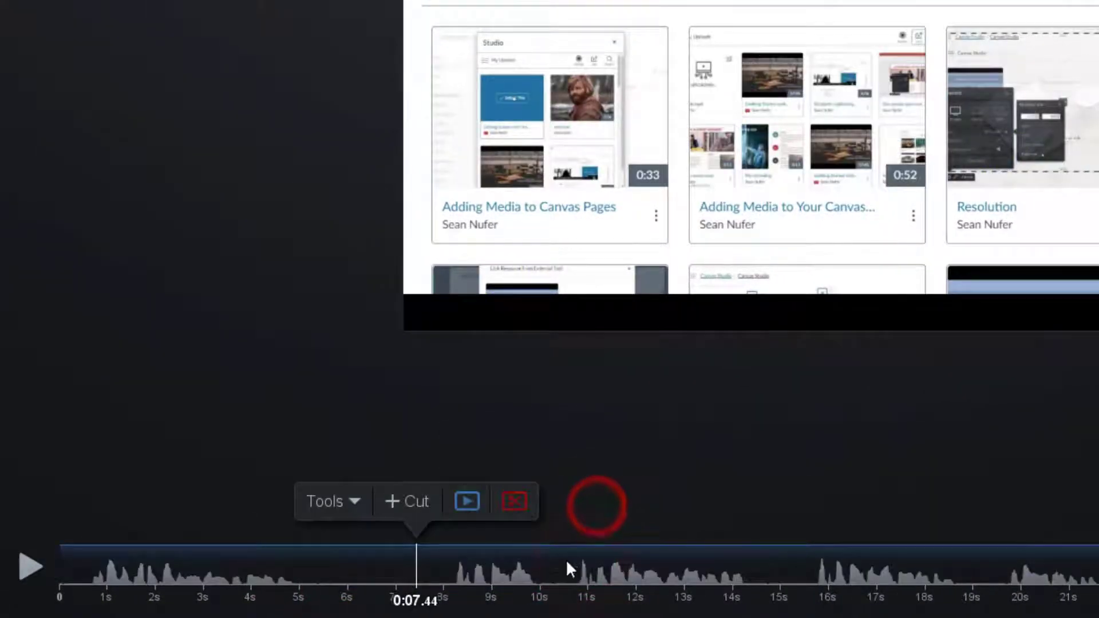
{"action": "left_click", "coordinate": [350, 502]}
Step: Add a red arrow overlay near the header with a fade-in, lasting 3.48 seconds
{"action": "mouse_move", "coordinate": [338, 286]}
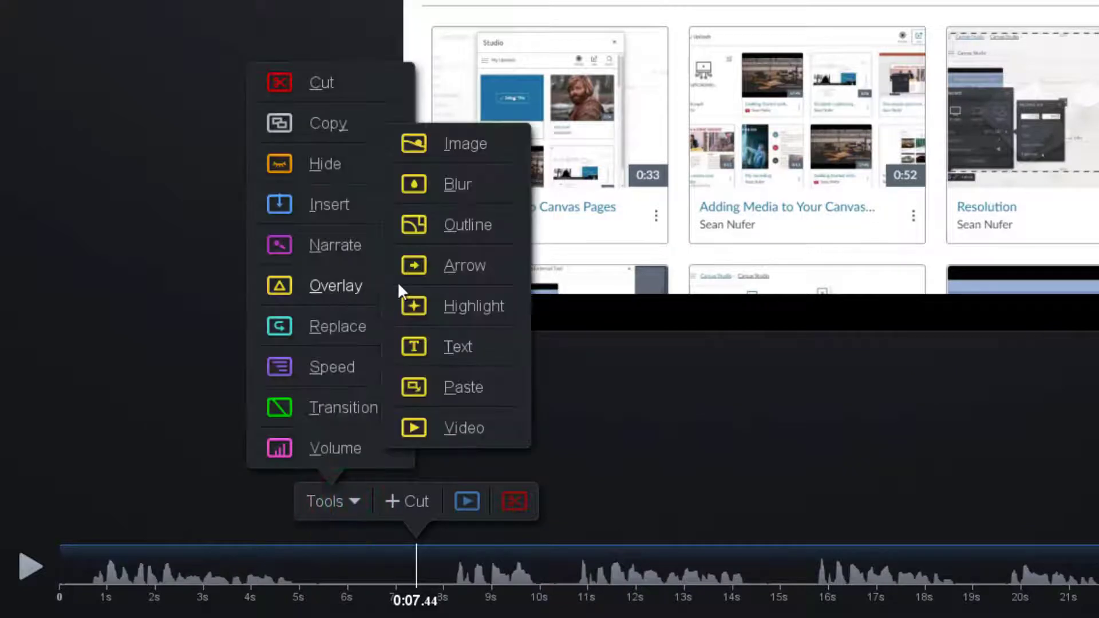
{"action": "left_click", "coordinate": [452, 264]}
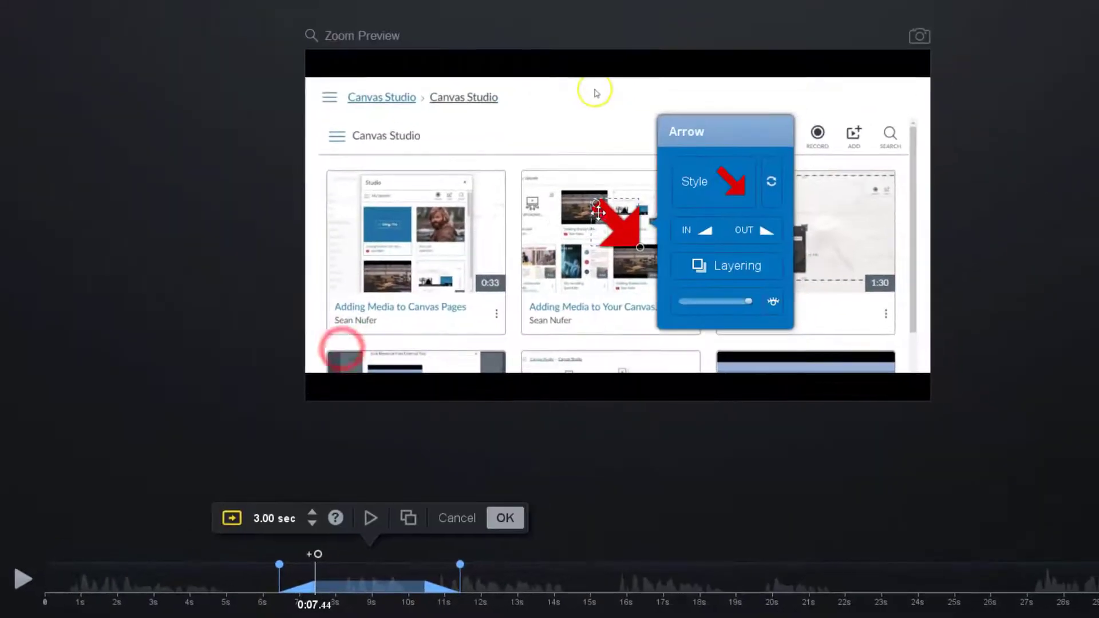
{"action": "left_click_drag", "start_coordinate": [598, 211], "coordinate": [474, 134]}
{"action": "left_click", "coordinate": [575, 154]}
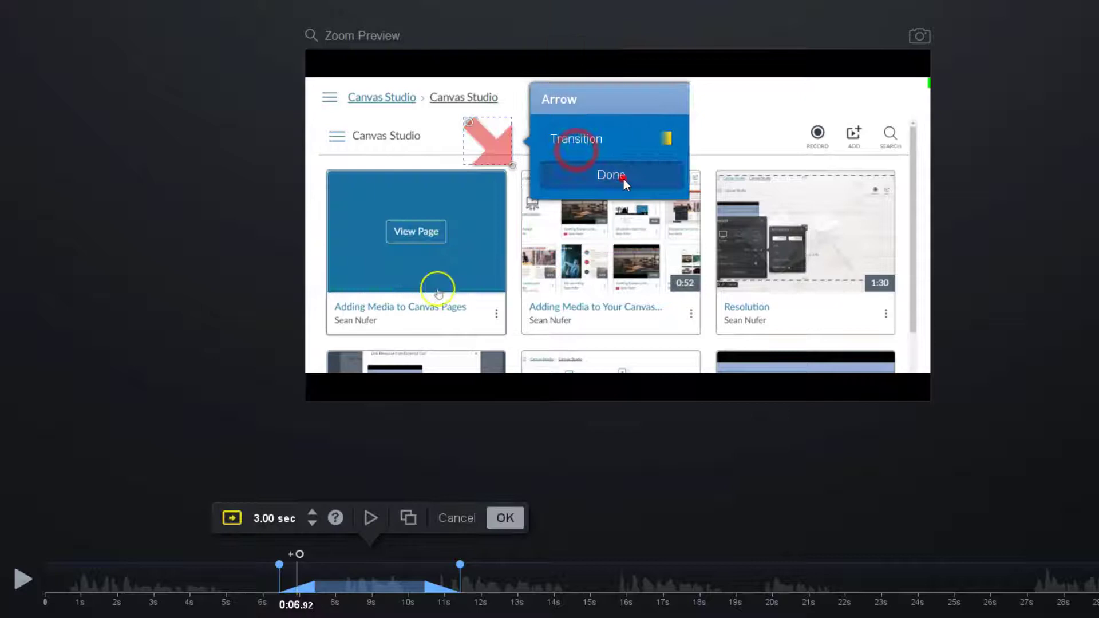
{"action": "left_click", "coordinate": [623, 179]}
{"action": "left_click", "coordinate": [460, 570]}
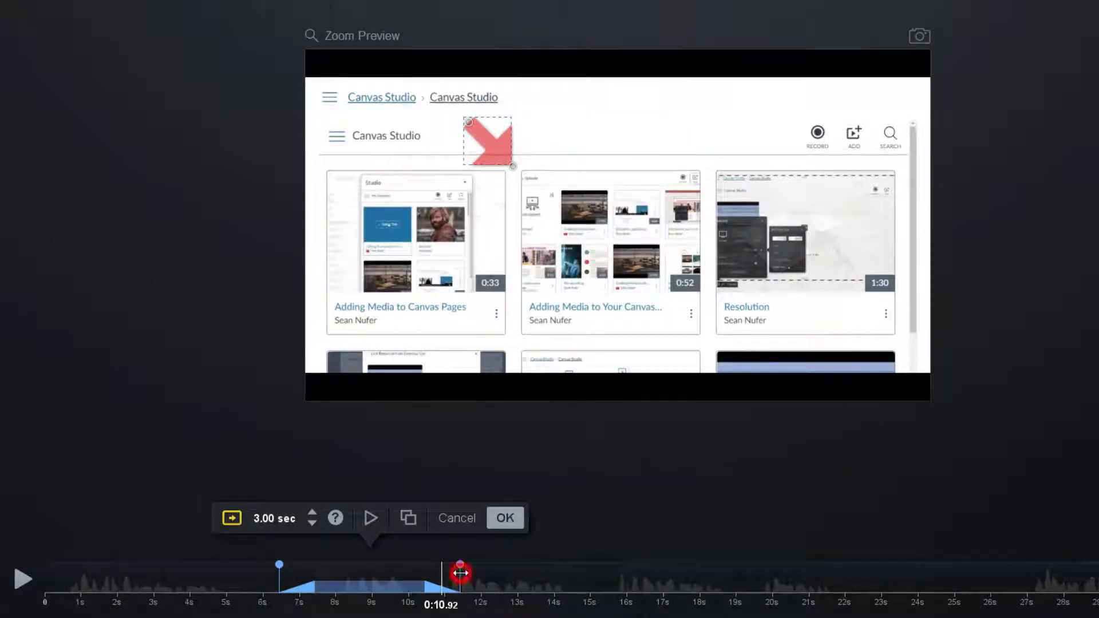
{"action": "mouse_move", "coordinate": [460, 573]}
{"action": "left_mouse_down"}
{"action": "mouse_move", "coordinate": [510, 572]}
{"action": "mouse_move", "coordinate": [478, 572]}
{"action": "left_mouse_up"}
{"action": "left_click", "coordinate": [506, 518]}
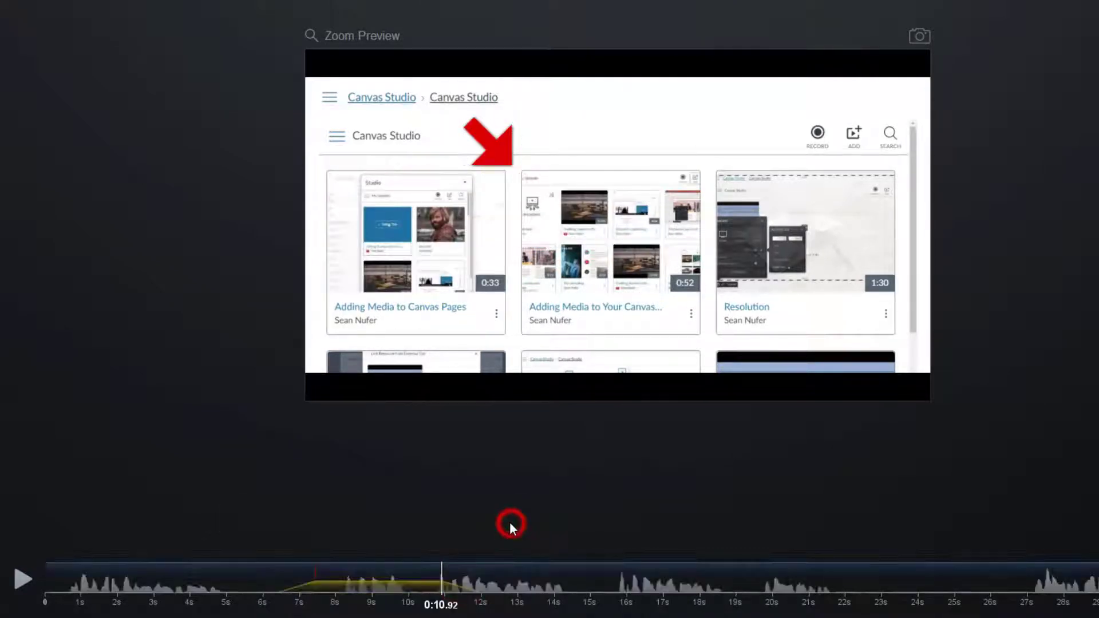
Step: Overlay the IMG_0454 photo at about 0:15, shrunk and moved toward the upper right
{"action": "left_click", "coordinate": [589, 567]}
{"action": "left_click", "coordinate": [555, 531]}
{"action": "mouse_move", "coordinate": [544, 370]}
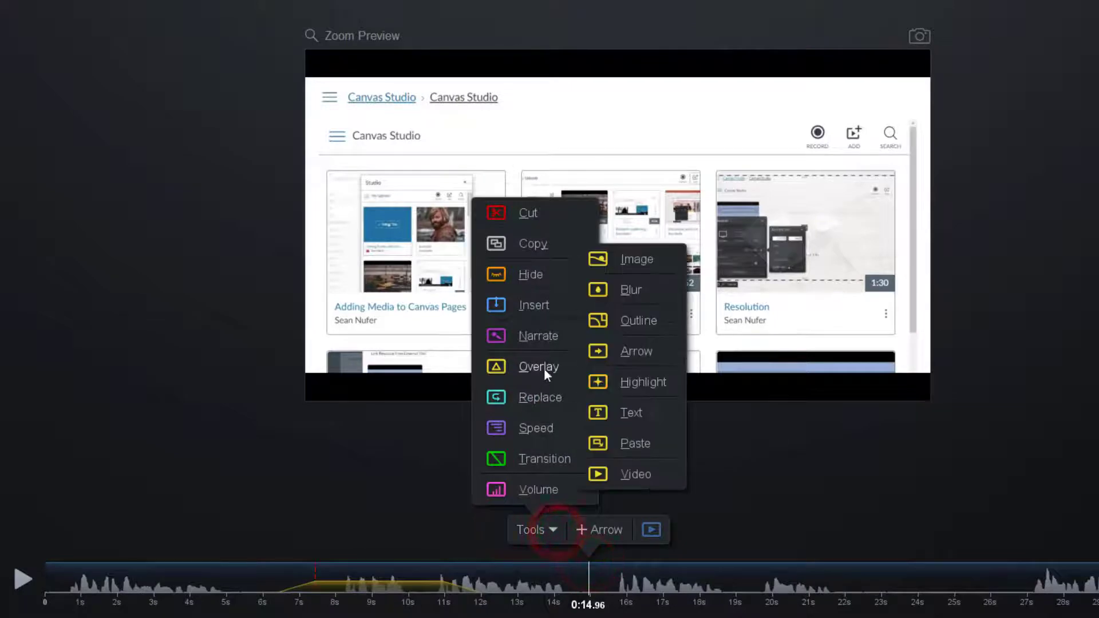
{"action": "left_click", "coordinate": [626, 261]}
{"action": "left_click", "coordinate": [515, 175]}
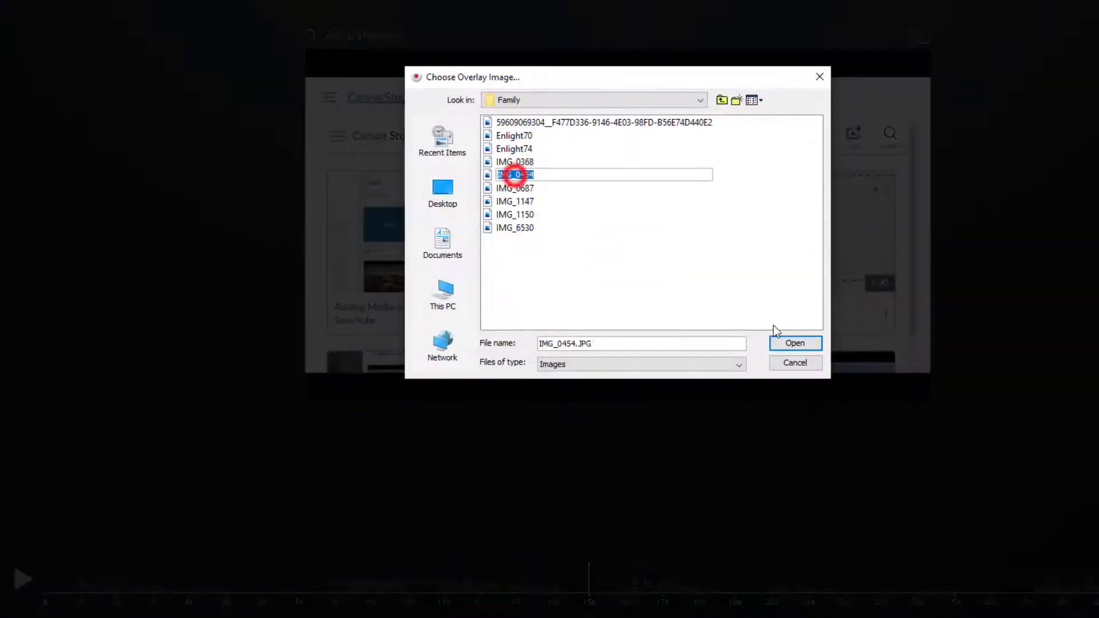
{"action": "left_click", "coordinate": [793, 343]}
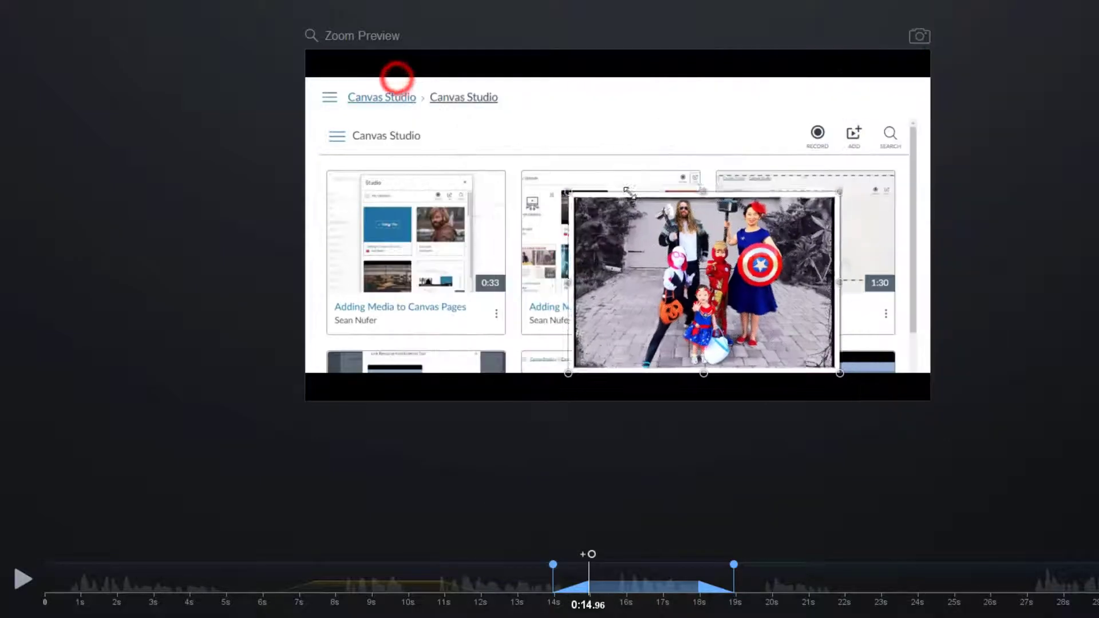
{"action": "left_click_drag", "start_coordinate": [628, 192], "coordinate": [633, 235]}
{"action": "left_click_drag", "start_coordinate": [709, 318], "coordinate": [764, 278]}
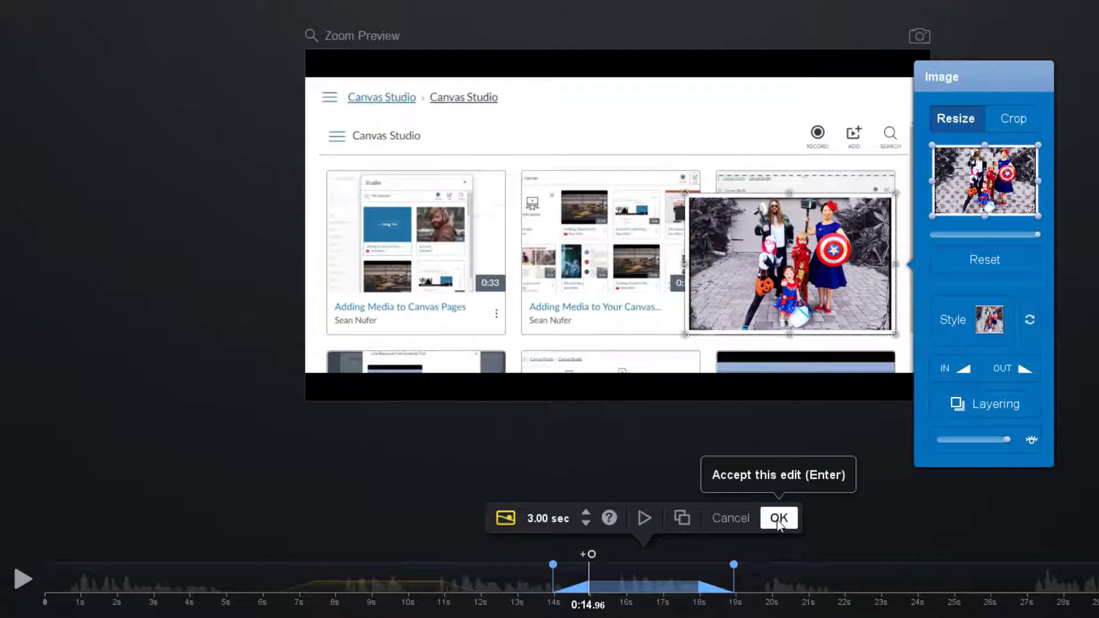
{"action": "left_click", "coordinate": [779, 520]}
Step: Add a blur box over the first thumbnail at 0:21.92 with its intensity raised high
{"action": "left_click", "coordinate": [842, 577]}
{"action": "left_click", "coordinate": [804, 531]}
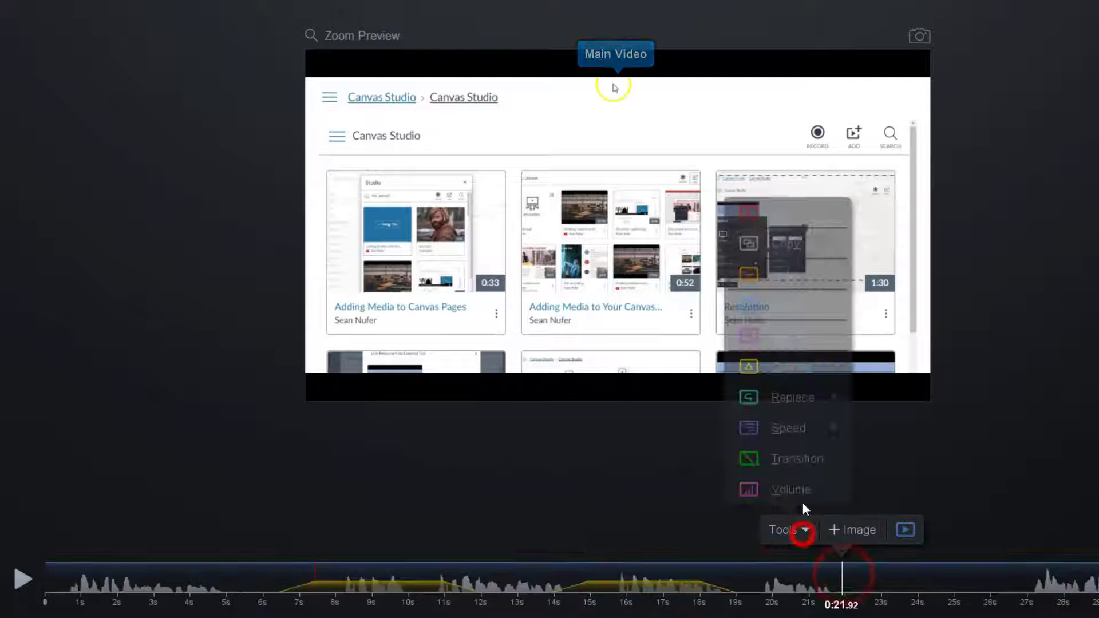
{"action": "mouse_move", "coordinate": [824, 360]}
{"action": "left_click", "coordinate": [882, 287]}
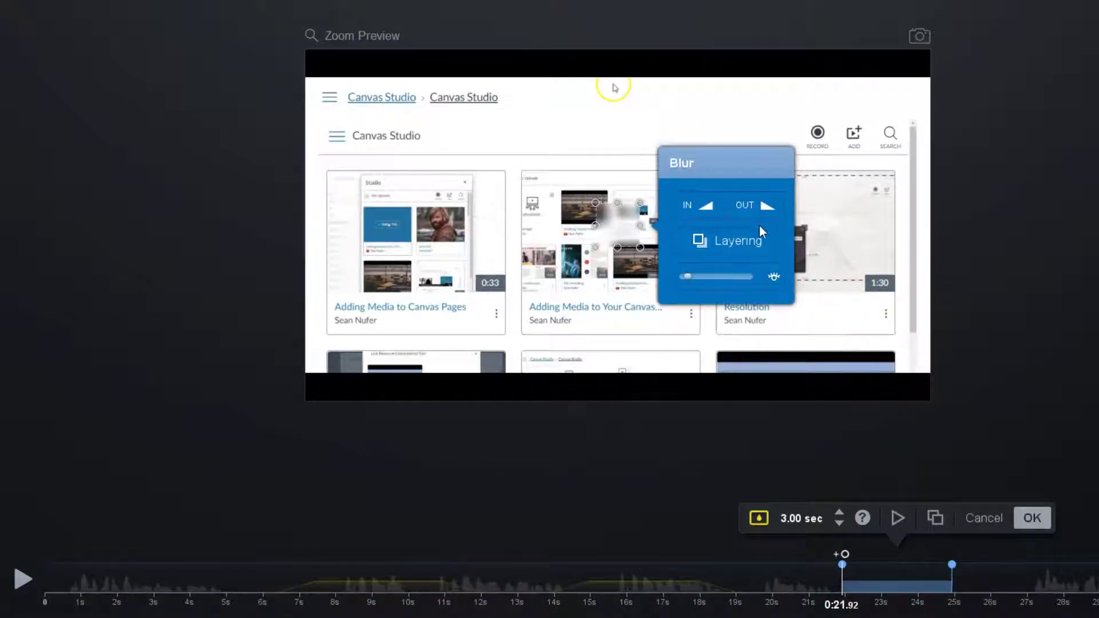
{"action": "left_click", "coordinate": [595, 202]}
{"action": "left_click_drag", "start_coordinate": [595, 202], "coordinate": [324, 171]}
{"action": "left_click_drag", "start_coordinate": [640, 252], "coordinate": [514, 342]}
{"action": "left_click_drag", "start_coordinate": [419, 171], "coordinate": [420, 165]}
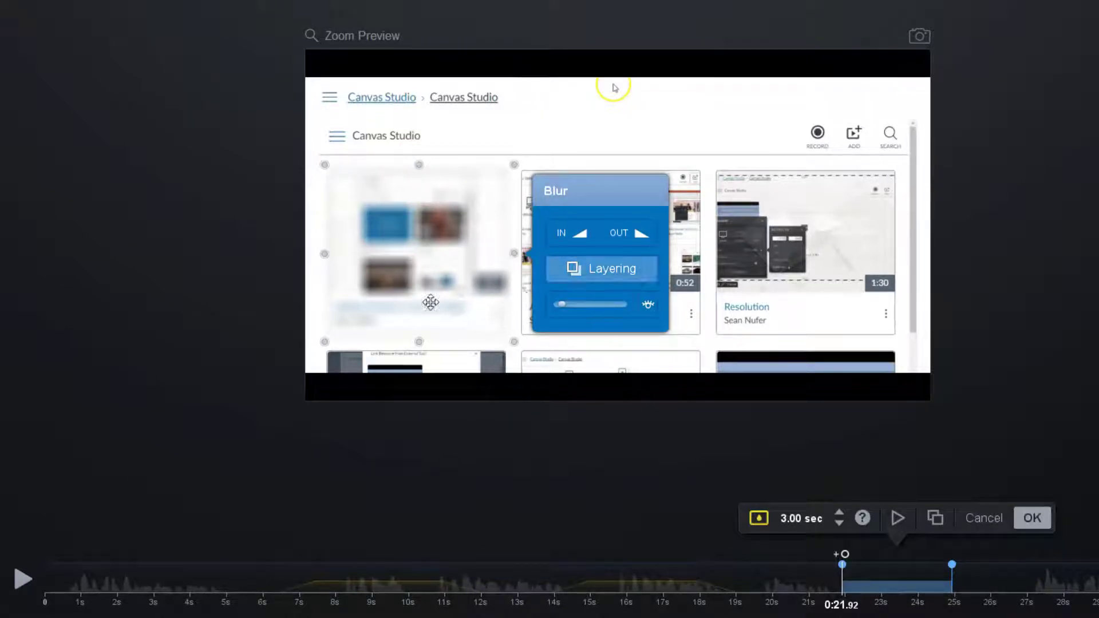
{"action": "left_click_drag", "start_coordinate": [562, 305], "coordinate": [571, 304]}
{"action": "left_click", "coordinate": [1032, 518]}
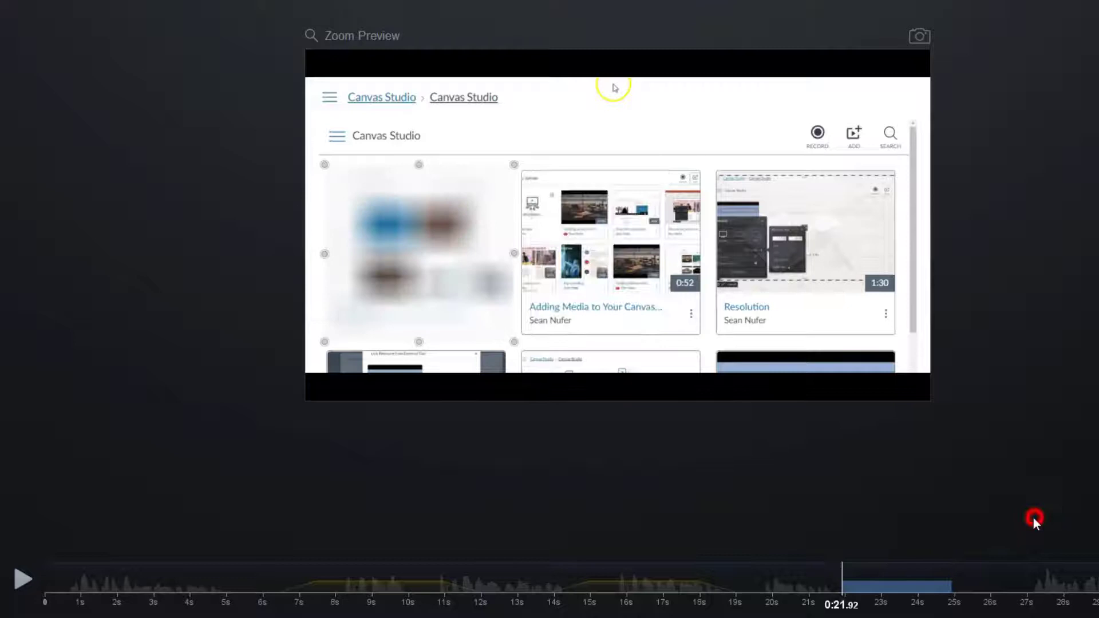
{"action": "left_click", "coordinate": [1054, 580]}
{"action": "left_click", "coordinate": [1025, 533]}
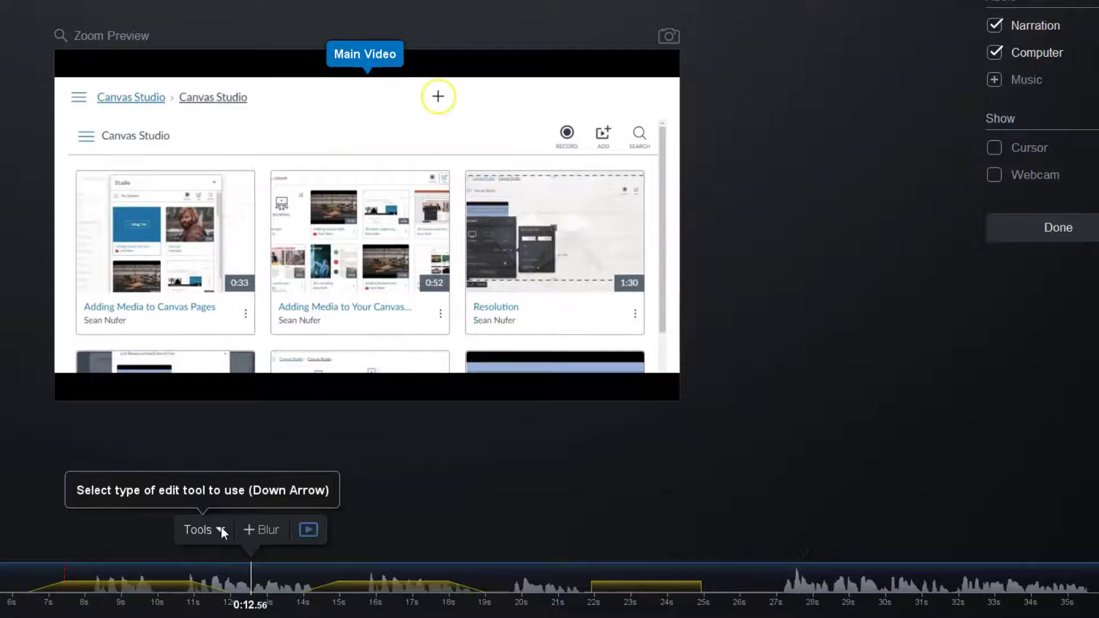
{"action": "left_click", "coordinate": [221, 527]}
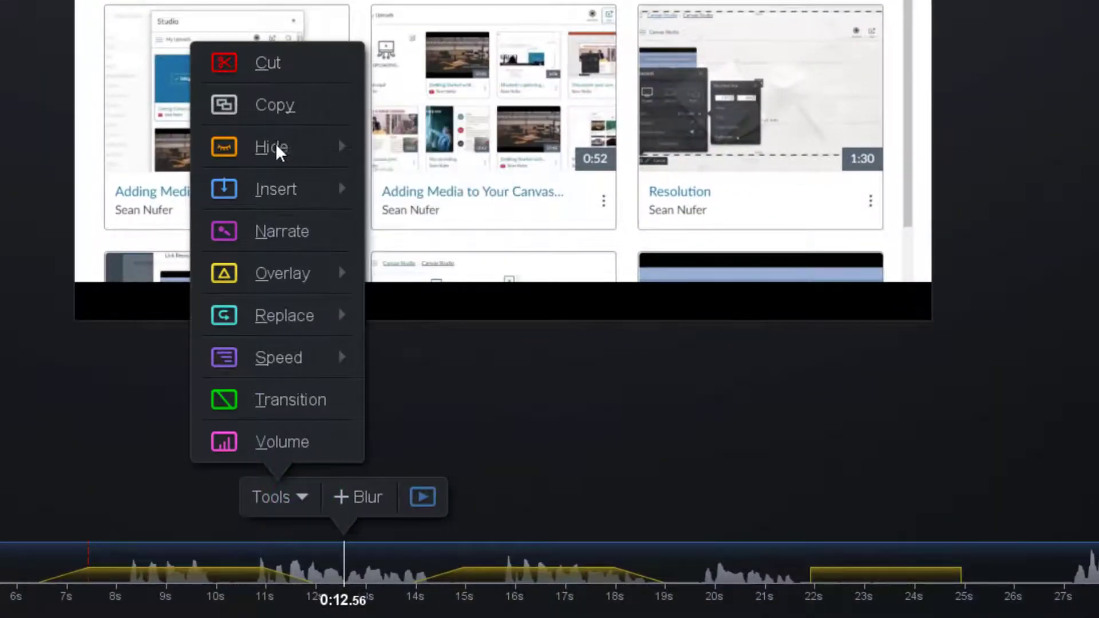
{"action": "mouse_move", "coordinate": [287, 274]}
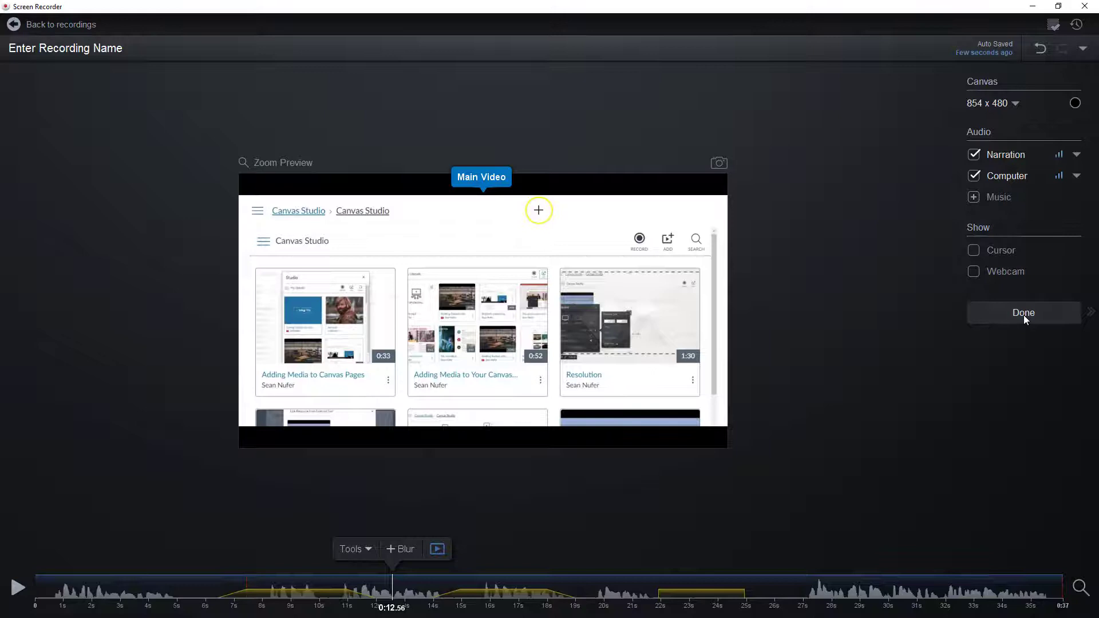
Step: Upload the edited video titled 'Editing an existing video in Canvas Studio' and dismiss the confirmation
{"action": "left_click", "coordinate": [1024, 315]}
{"action": "left_click", "coordinate": [957, 400]}
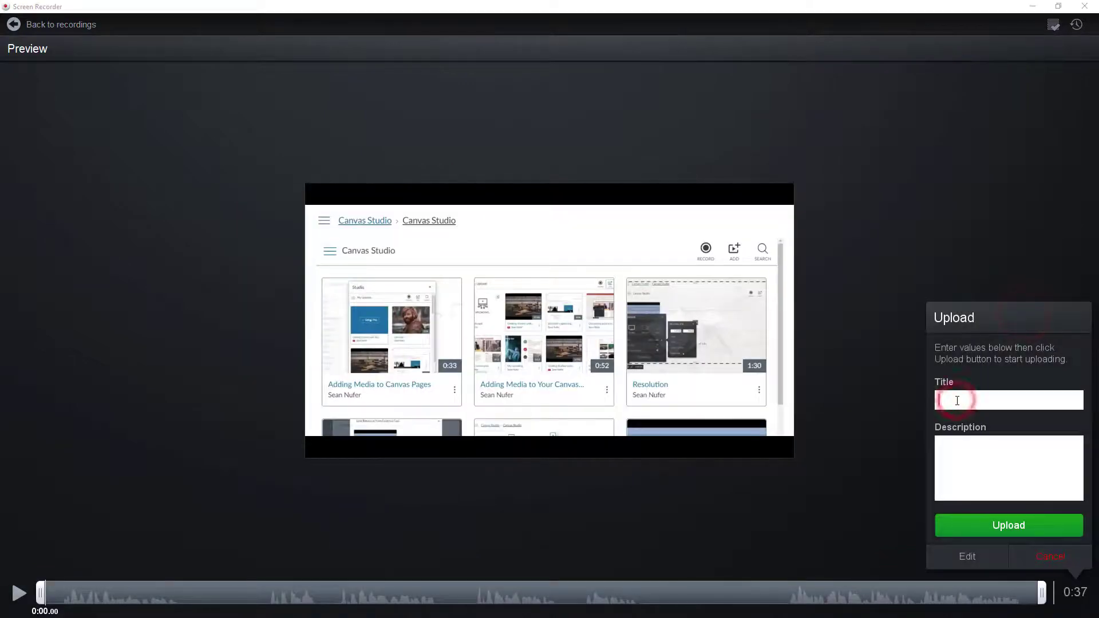
{"action": "type", "text": "Editing an existing video in"}
{"action": "type", "text": " Canvas Studio"}
{"action": "left_click", "coordinate": [990, 523]}
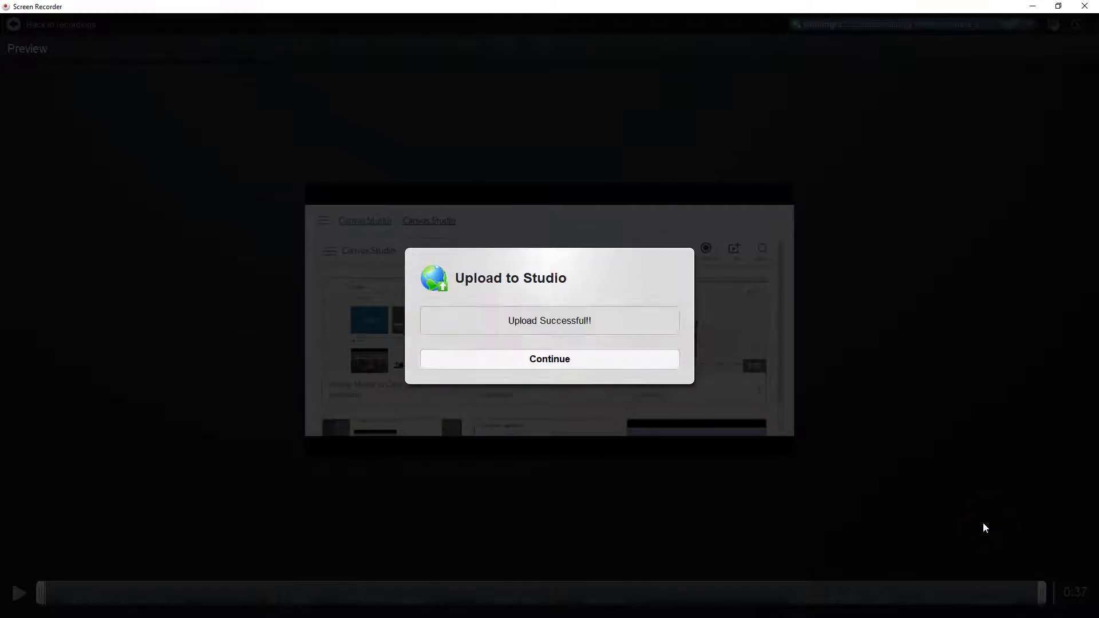
{"action": "left_click", "coordinate": [567, 360]}
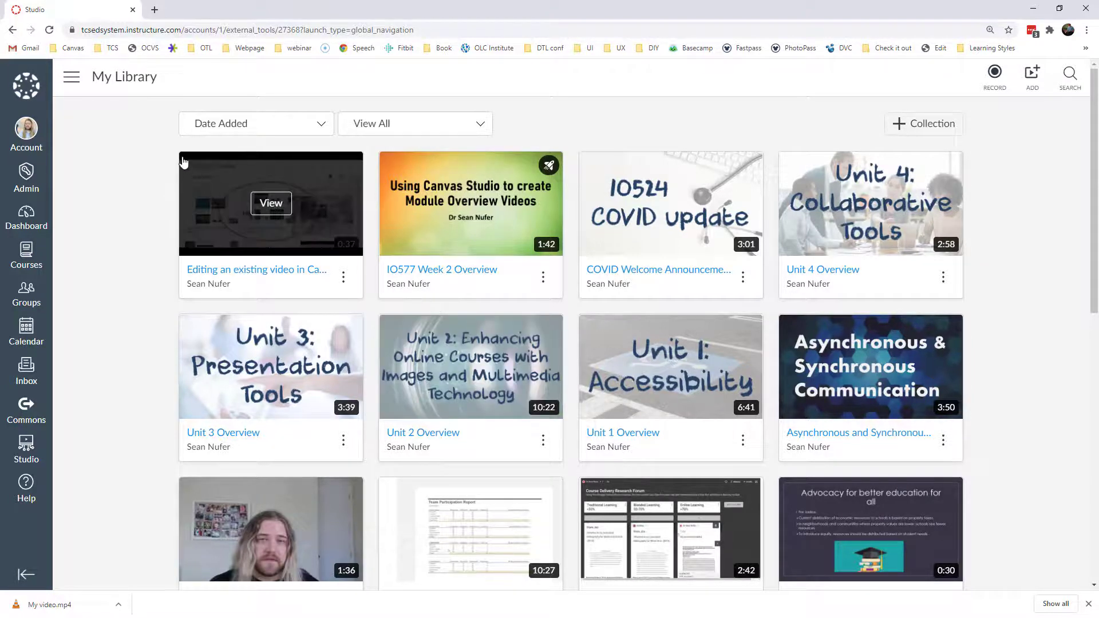
{"action": "left_click", "coordinate": [999, 81]}
{"action": "left_click", "coordinate": [1013, 111]}
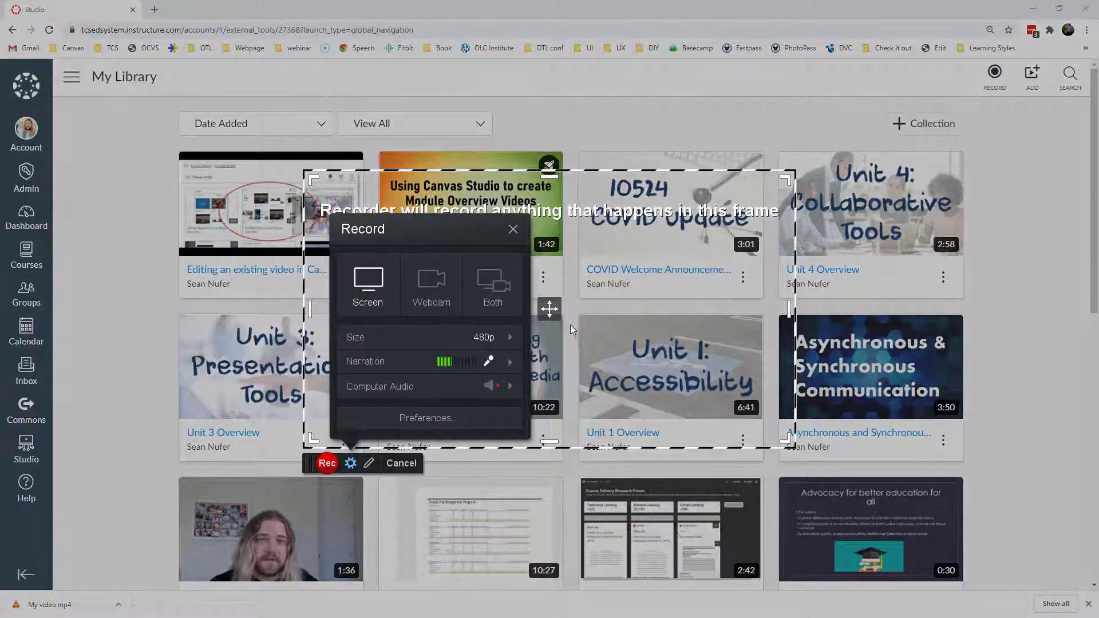
{"action": "left_click", "coordinate": [510, 337]}
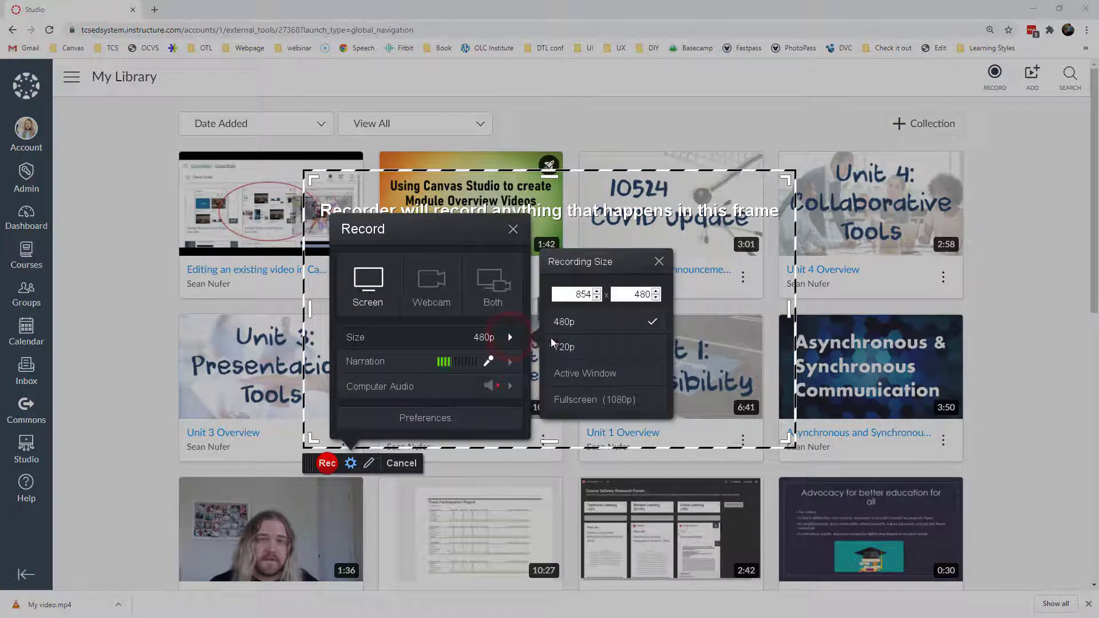
{"action": "left_click", "coordinate": [586, 400]}
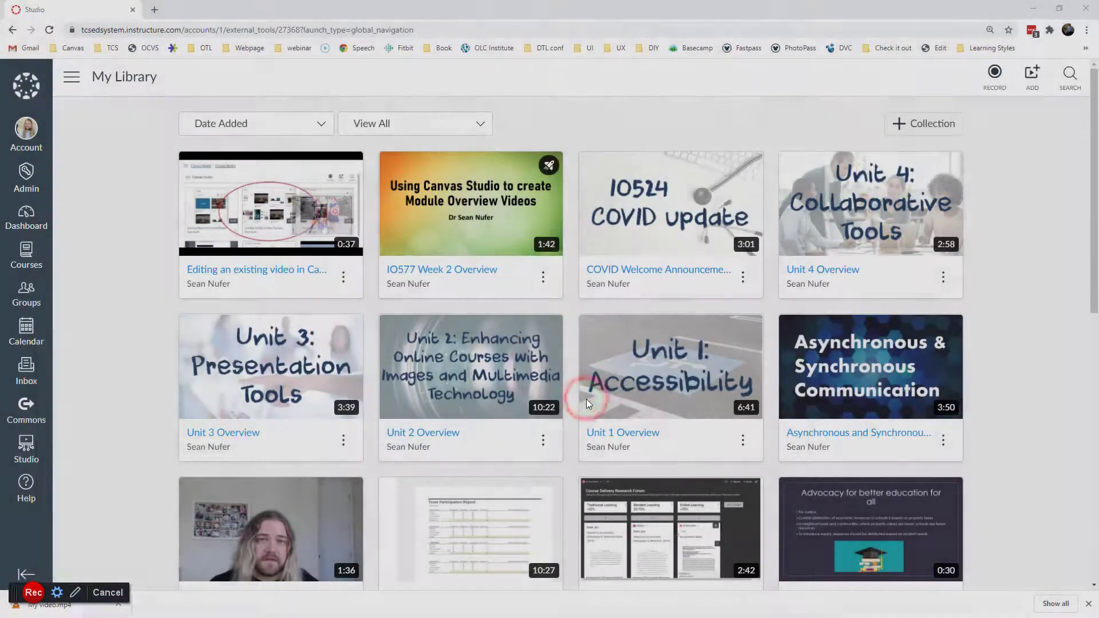